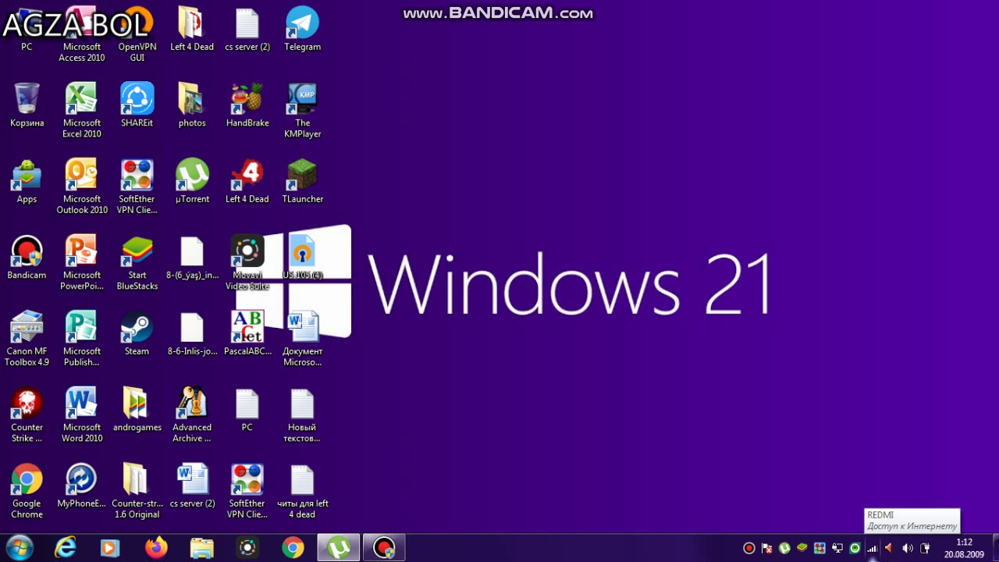
- View the available wireless networks, then open the adapter settings from the Network and Sharing Center
click(871, 548)
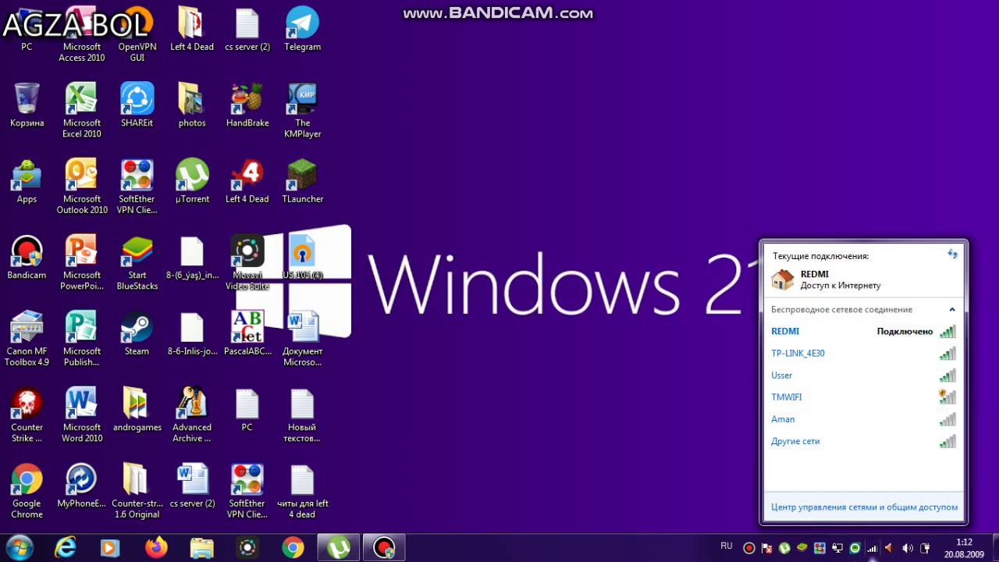
key(Escape)
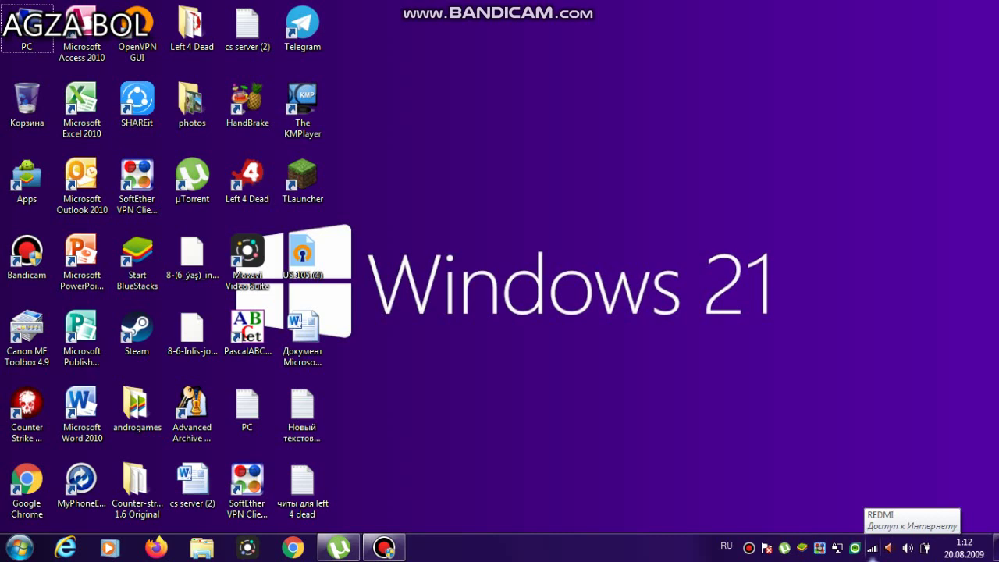
right_click(872, 556)
click(872, 535)
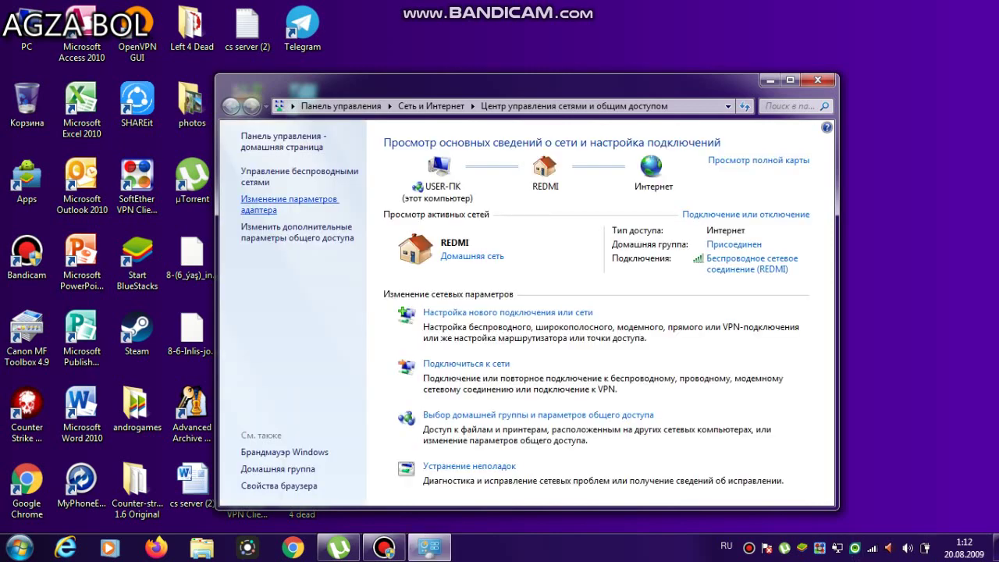
click(289, 204)
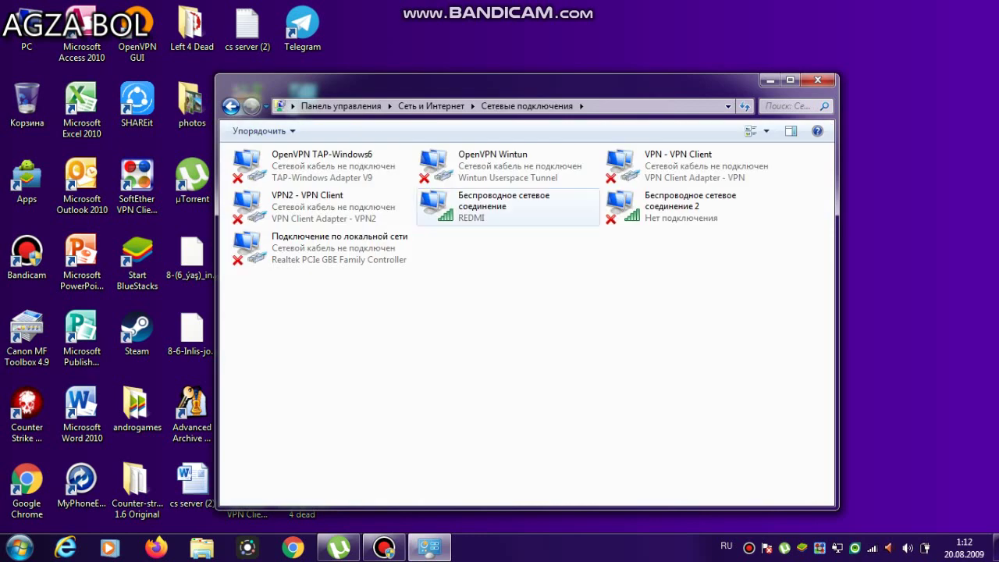
- Disable the "Беспроводное сетевое соединение" adapter that is connected to REDMI
click(507, 206)
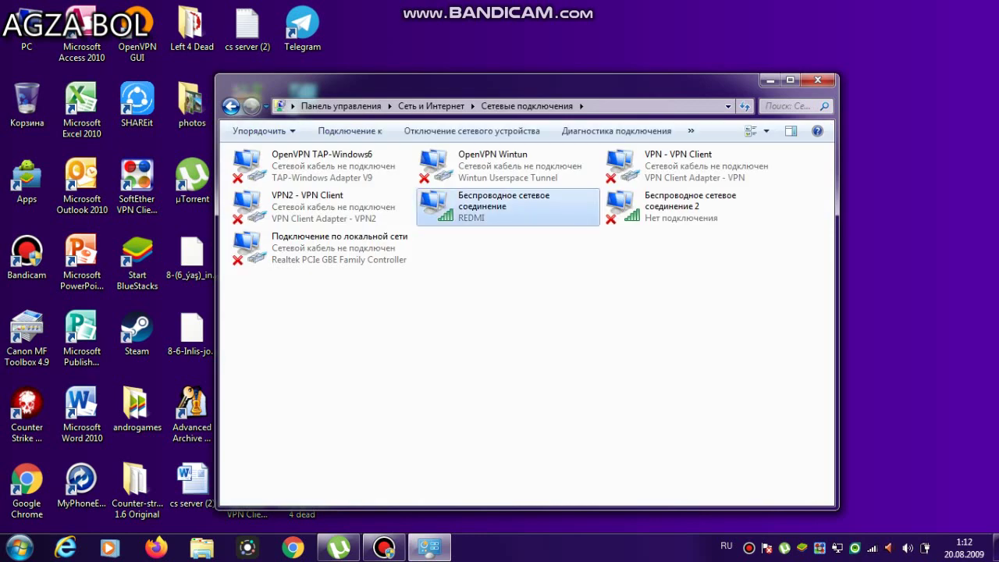
right_click(514, 205)
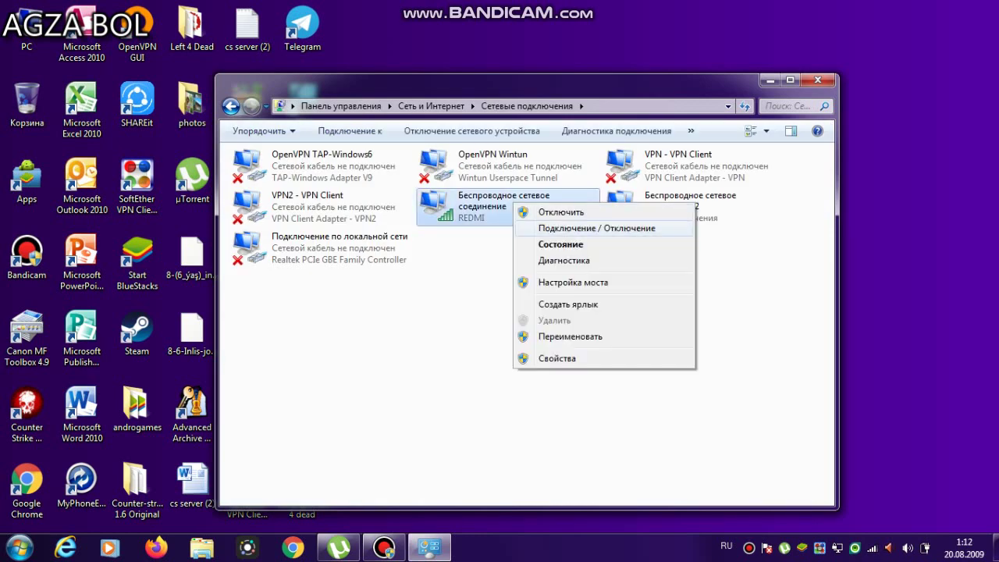
click(558, 228)
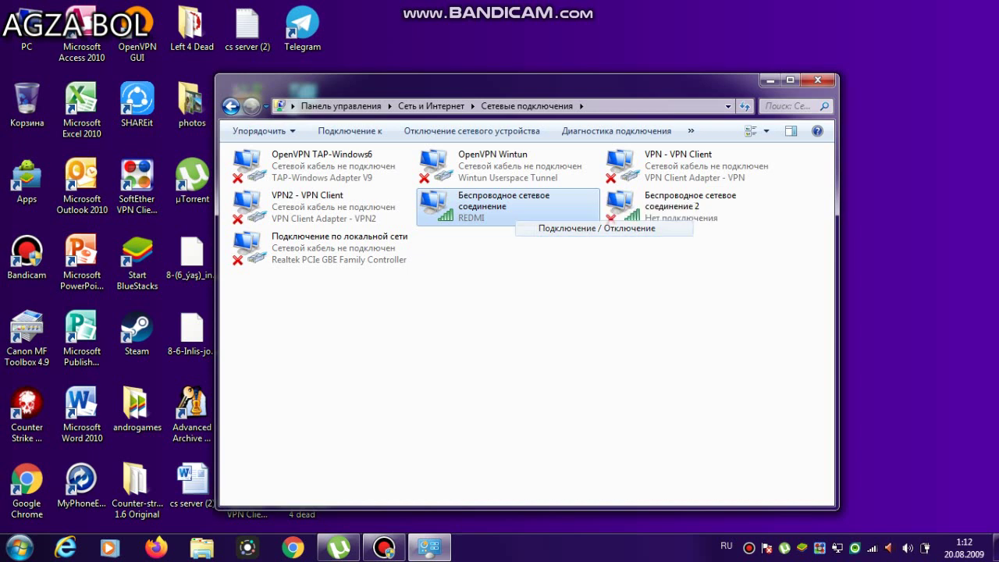
click(488, 212)
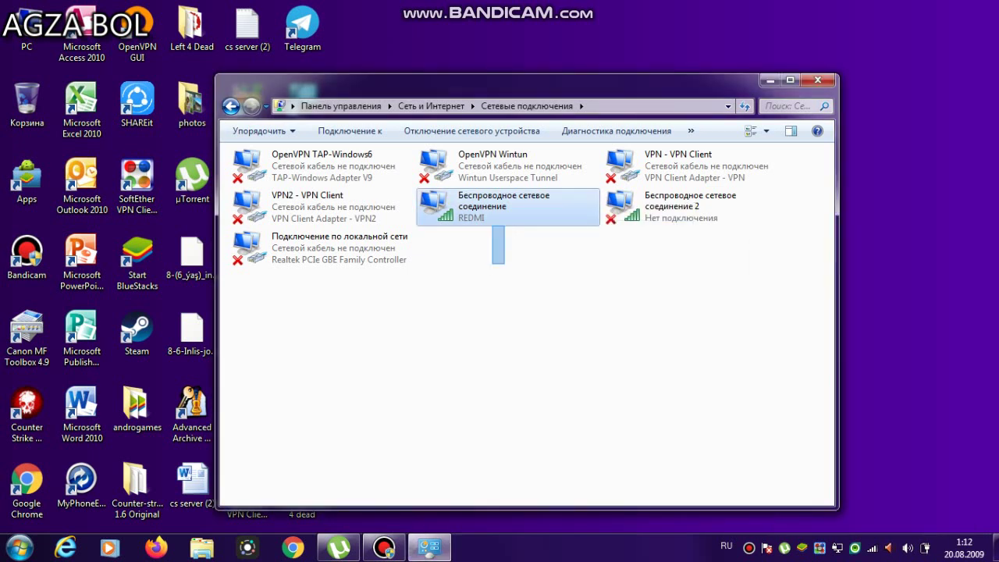
right_click(488, 211)
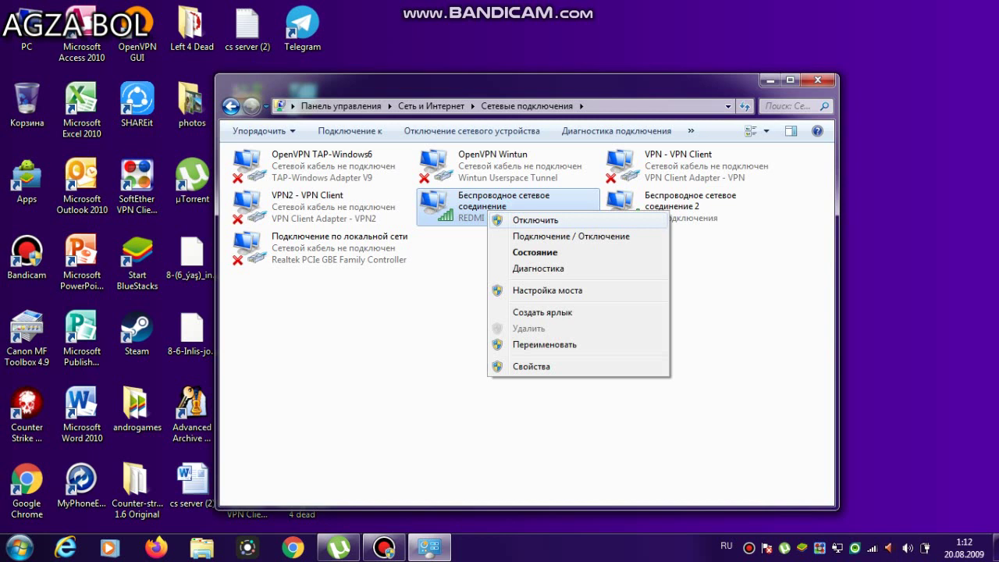
click(532, 220)
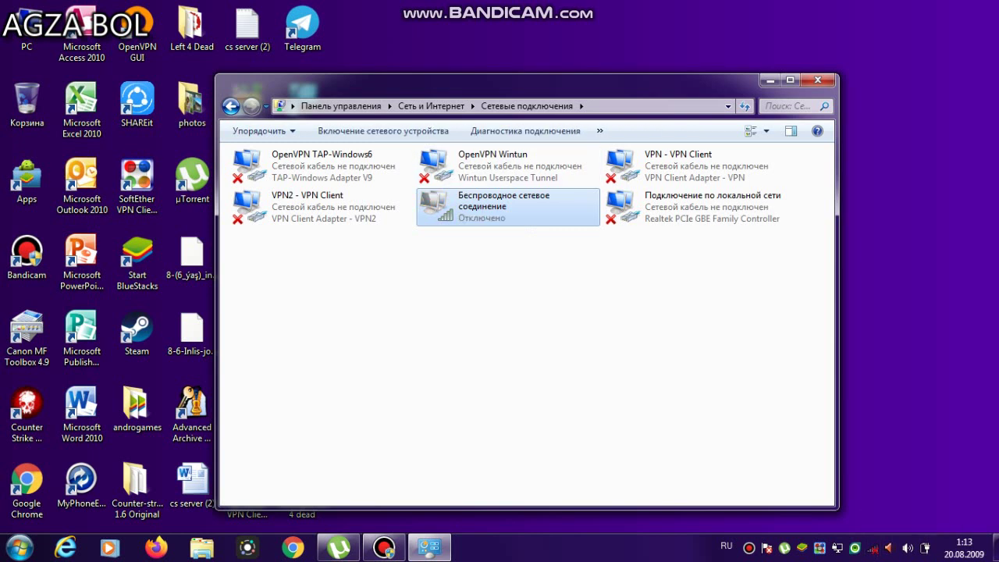
- Re-enable the disabled "Беспроводное сетевое соединение" adapter
right_click(481, 210)
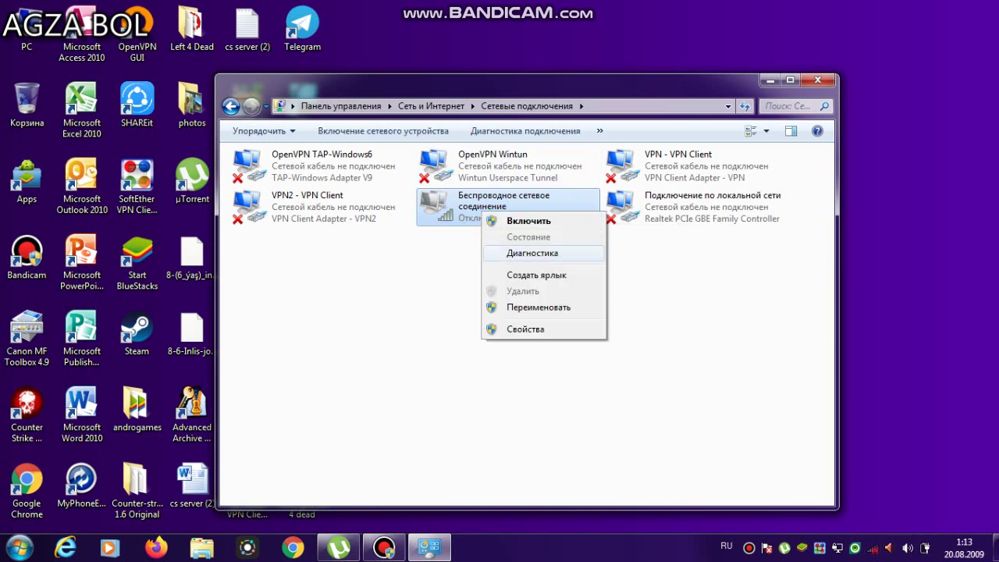
click(529, 221)
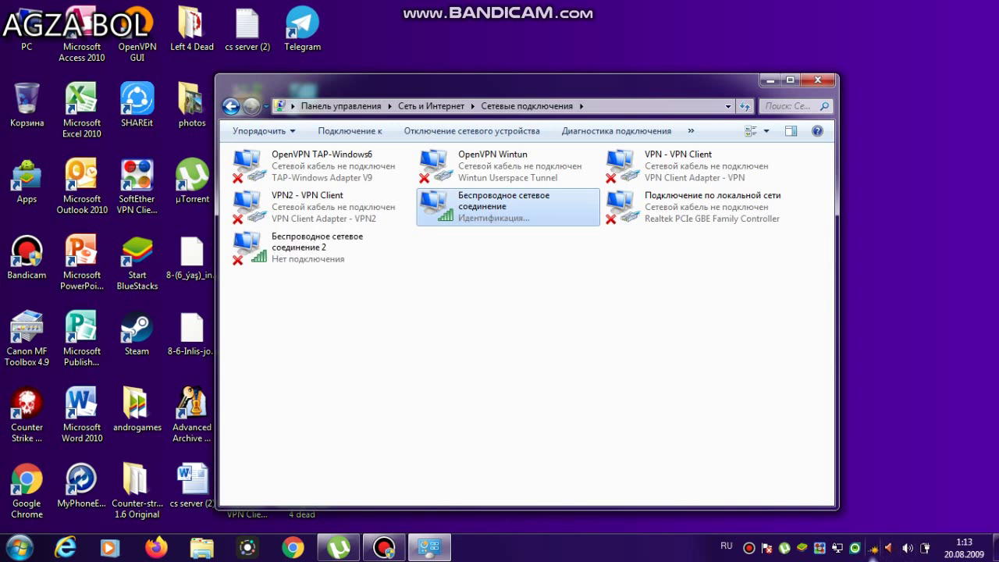
key(alt+shift)
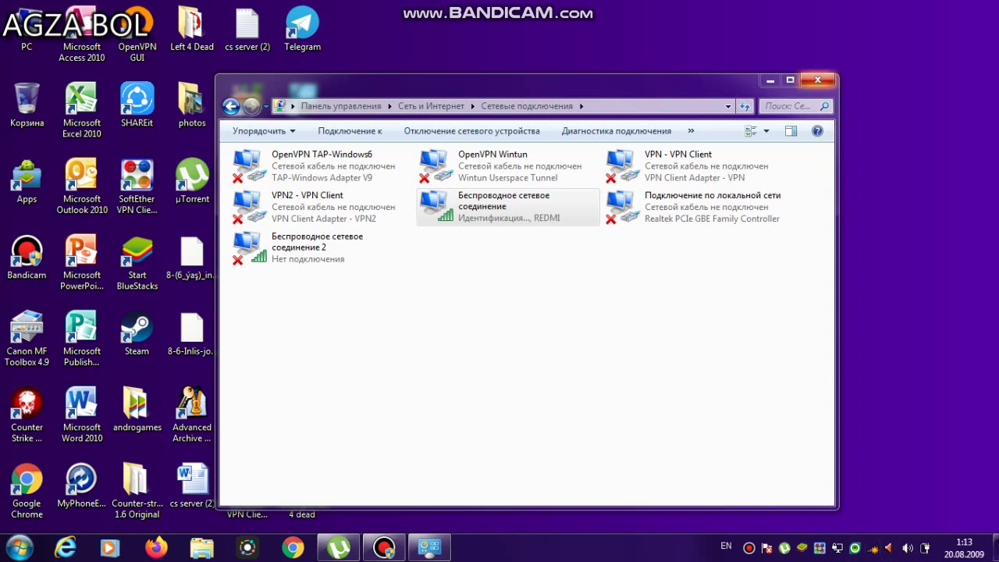
- Check the list of available wireless networks and close the network connections window
click(872, 547)
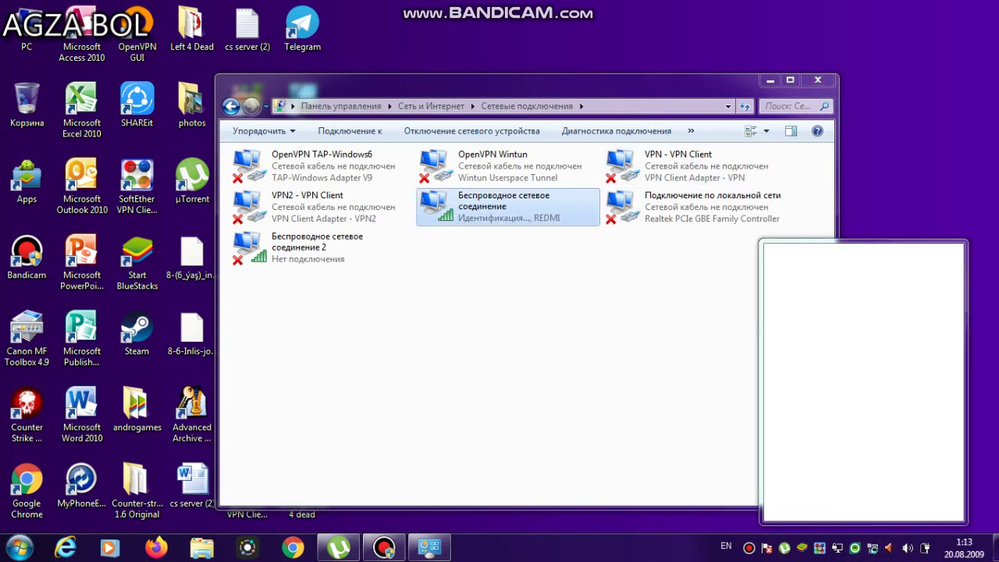
double_click(507, 207)
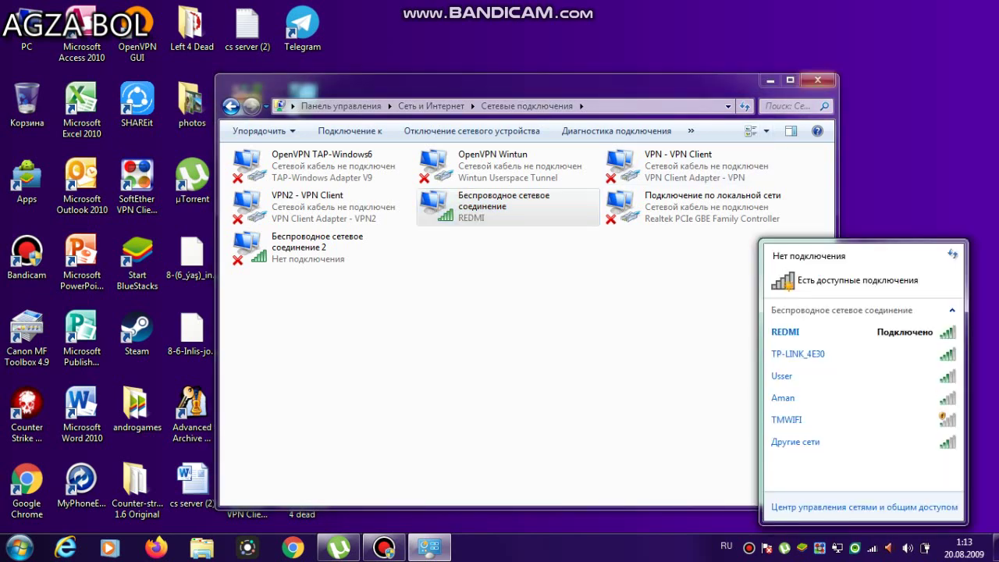
click(817, 79)
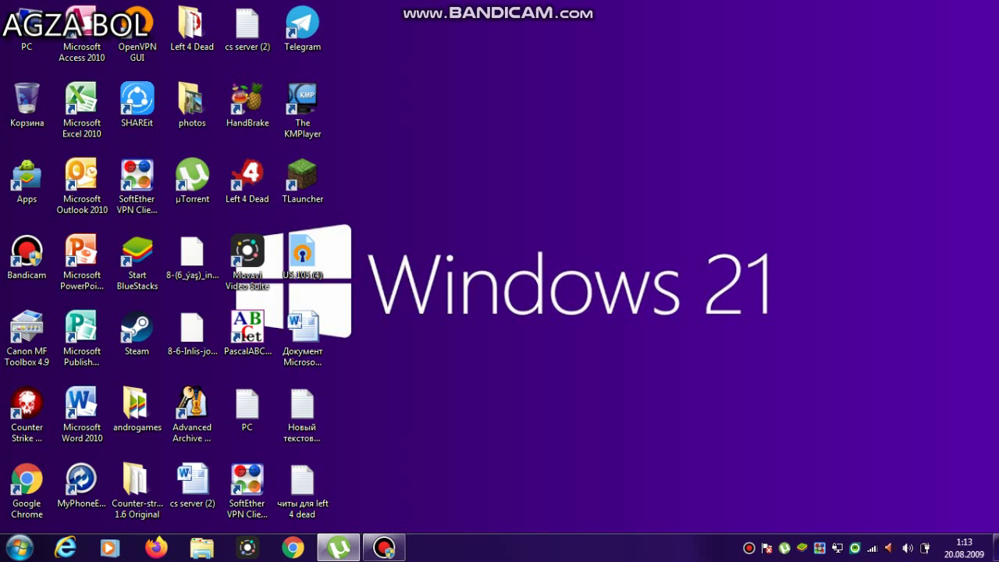
- Open Windows Mobility Center, raise the volume slightly and lower the screen brightness slightly
key(super+x)
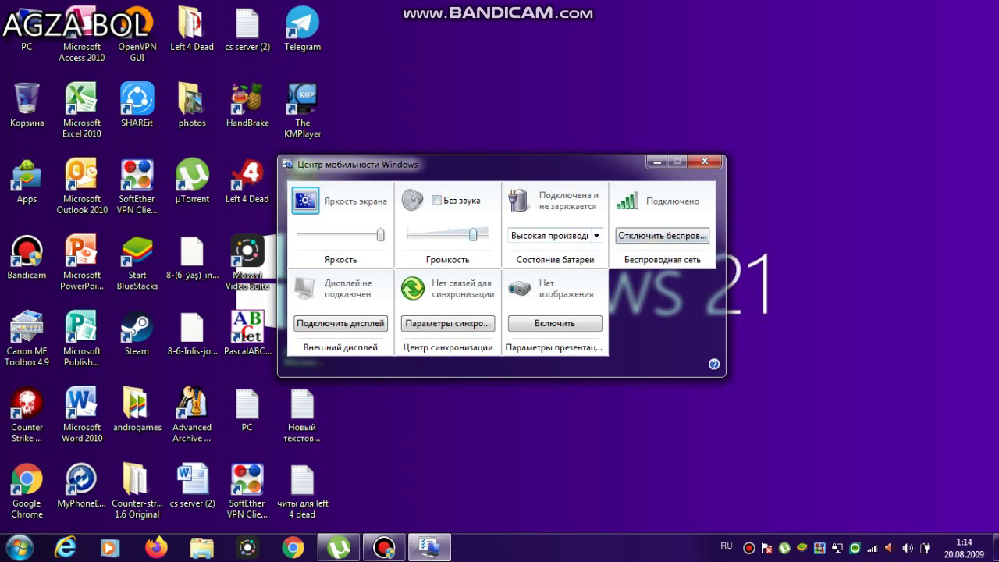
mouse_move(473, 234)
mouse_down()
mouse_move(487, 234)
mouse_move(479, 234)
mouse_up()
drag(380, 234, 372, 235)
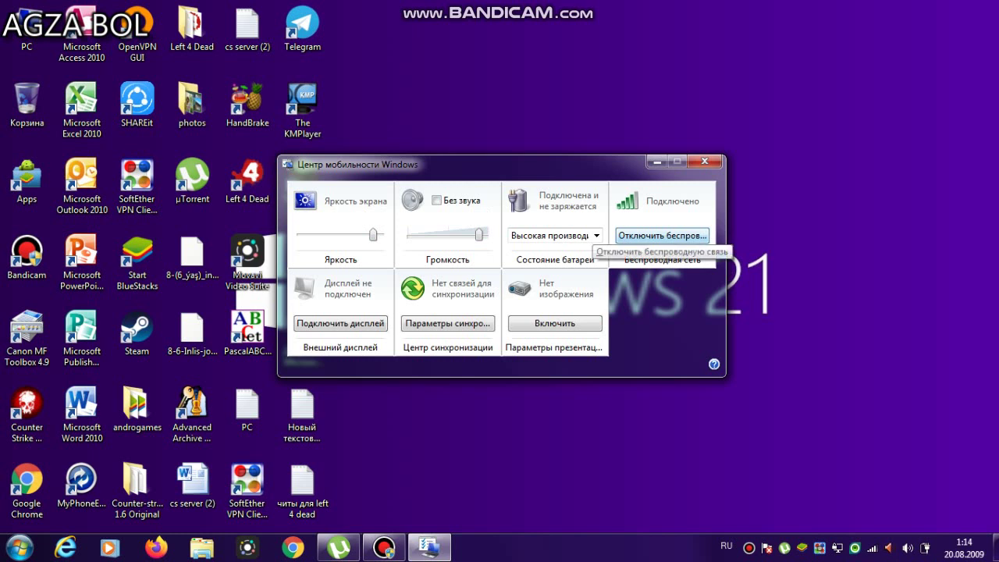
- Turn off the wireless connection in Windows Mobility Center
right_click(871, 548)
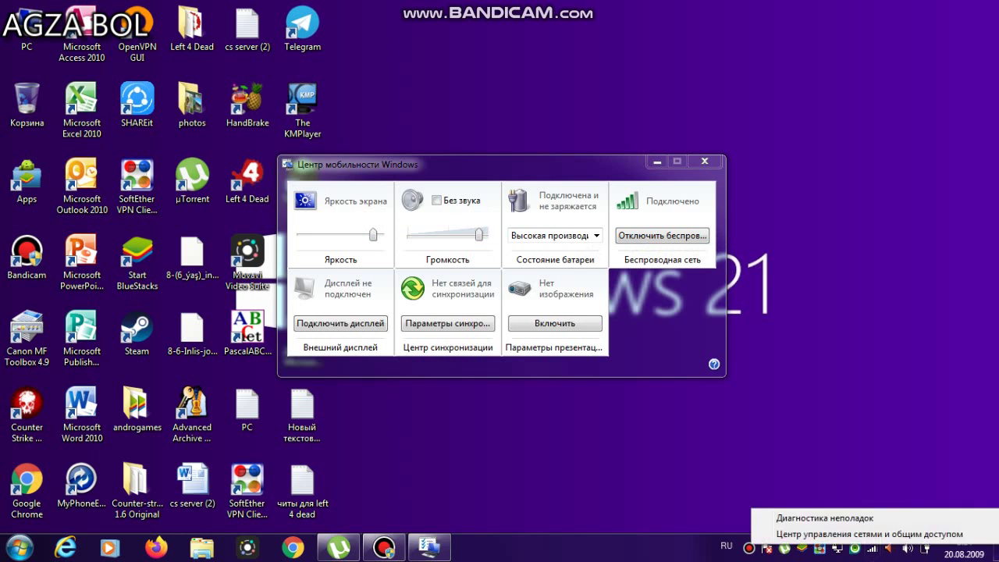
click(872, 536)
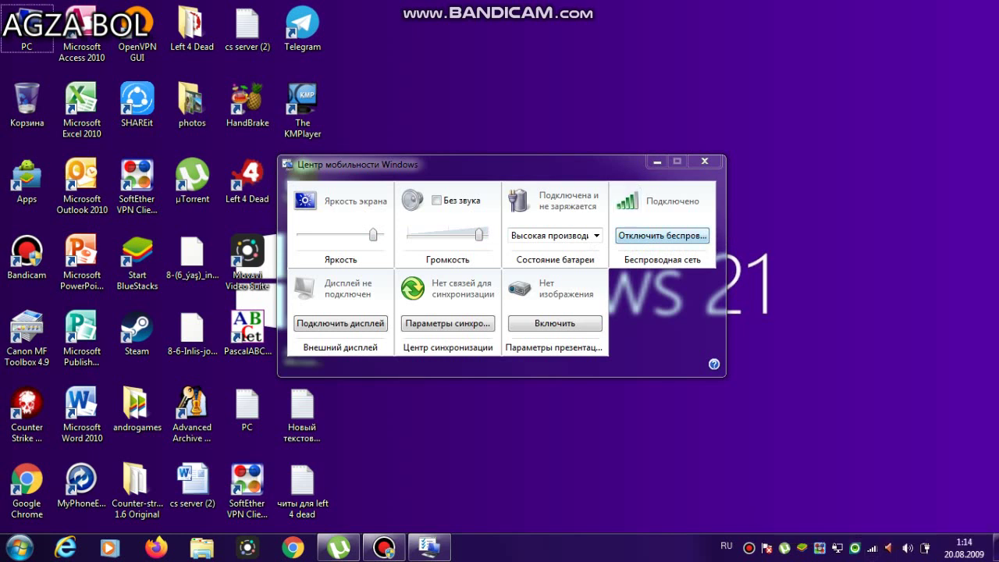
click(662, 235)
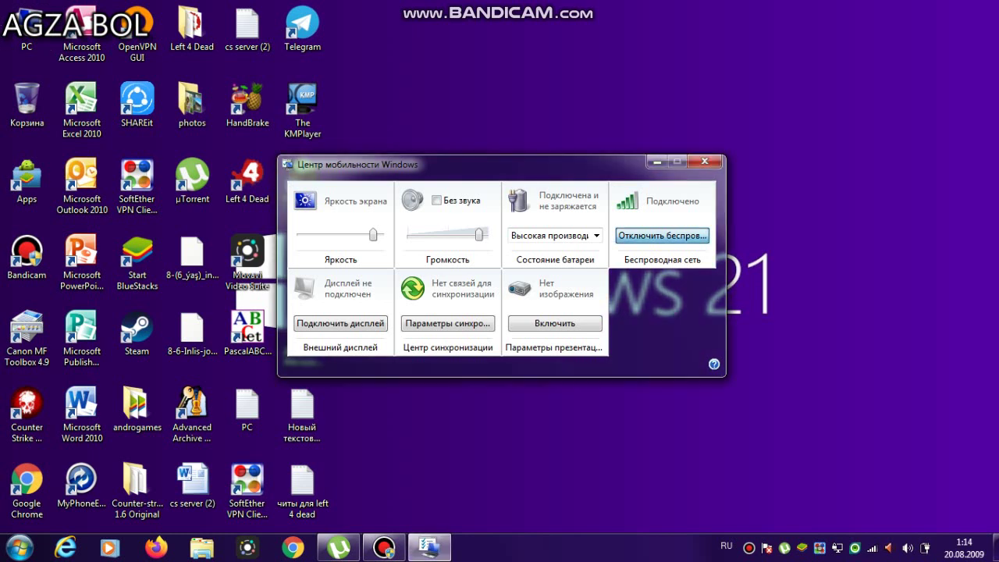
click(661, 234)
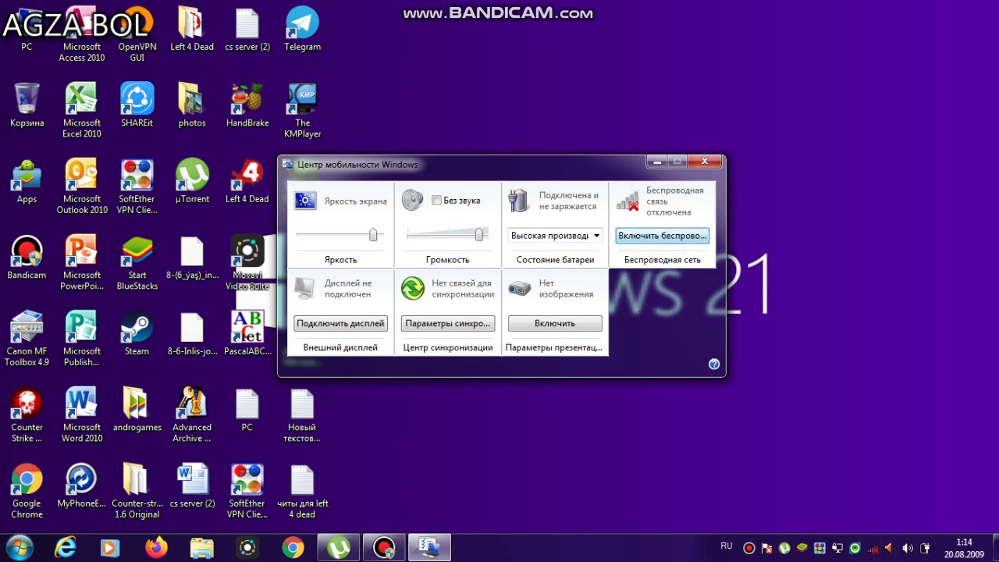
- Turn the wireless connection back on and close Windows Mobility Center
click(661, 235)
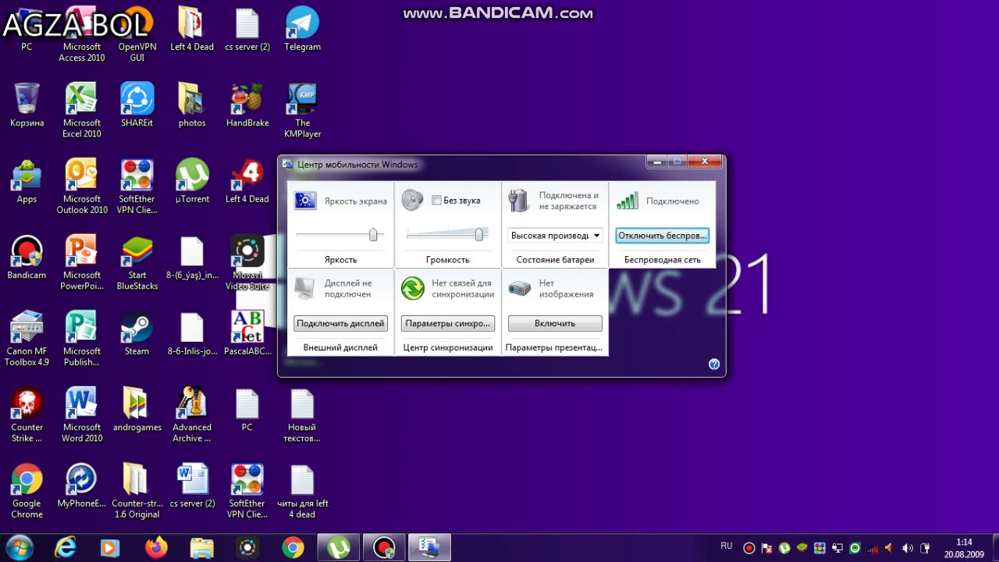
key(alt+shift)
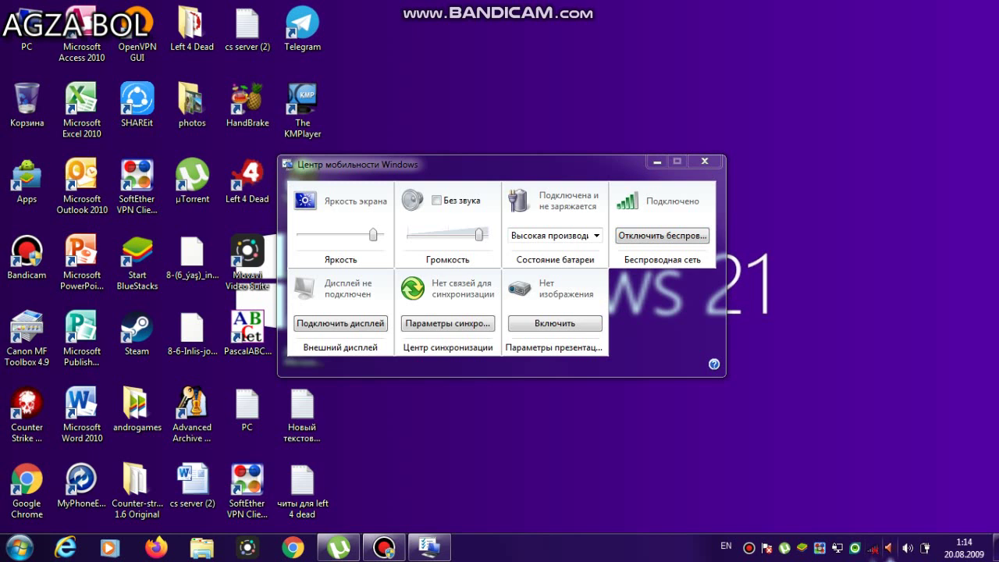
key(alt+Tab)
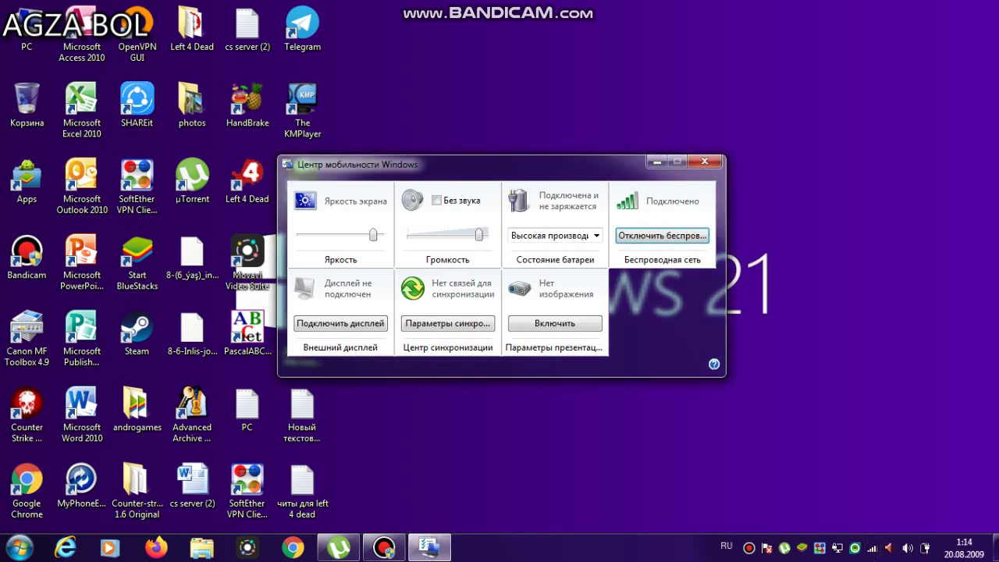
key(alt+F4)
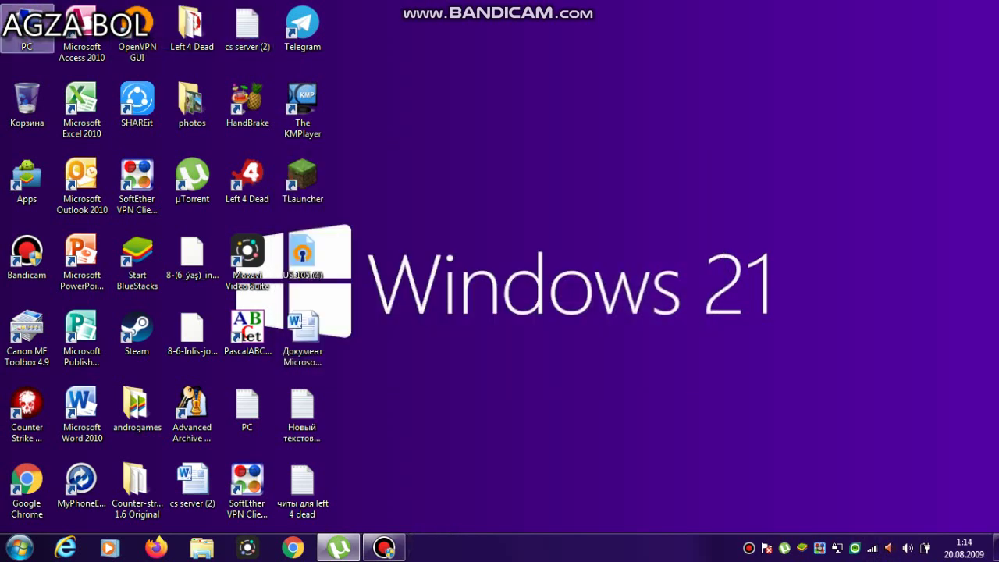
- Open the system properties of the PC from its desktop icon
right_click(9, 31)
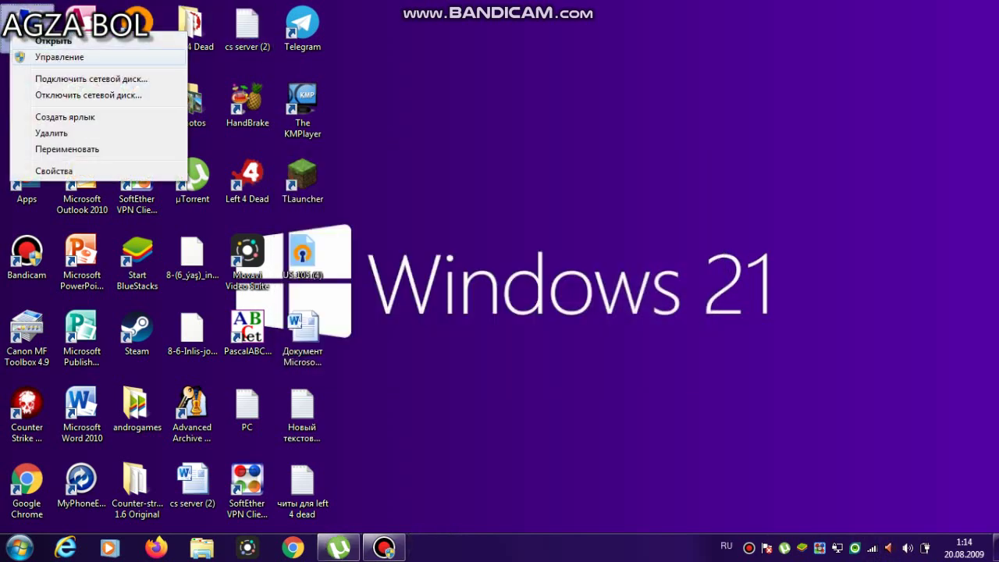
key(Down)
key(Down)
key(Down)
key(Down)
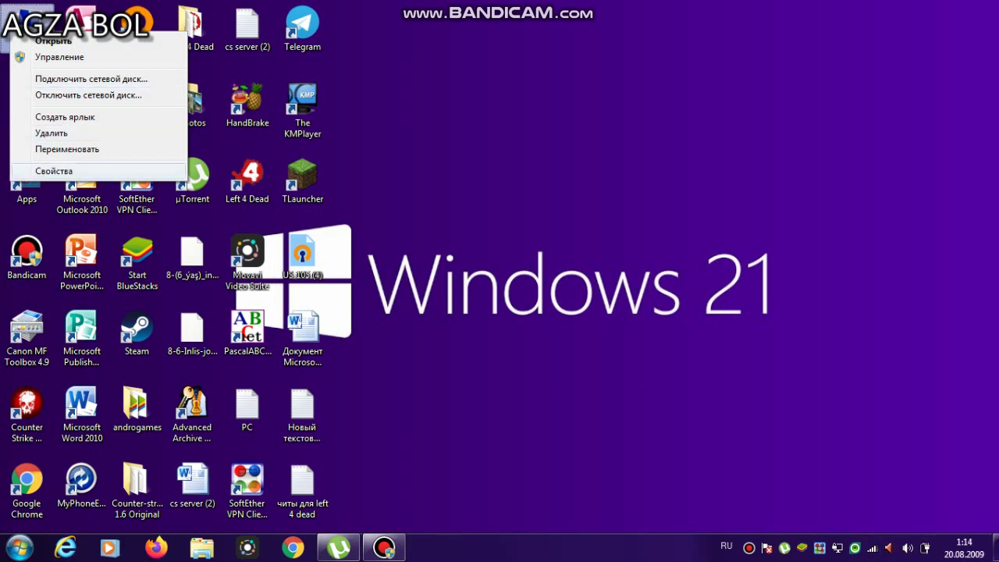
key(Return)
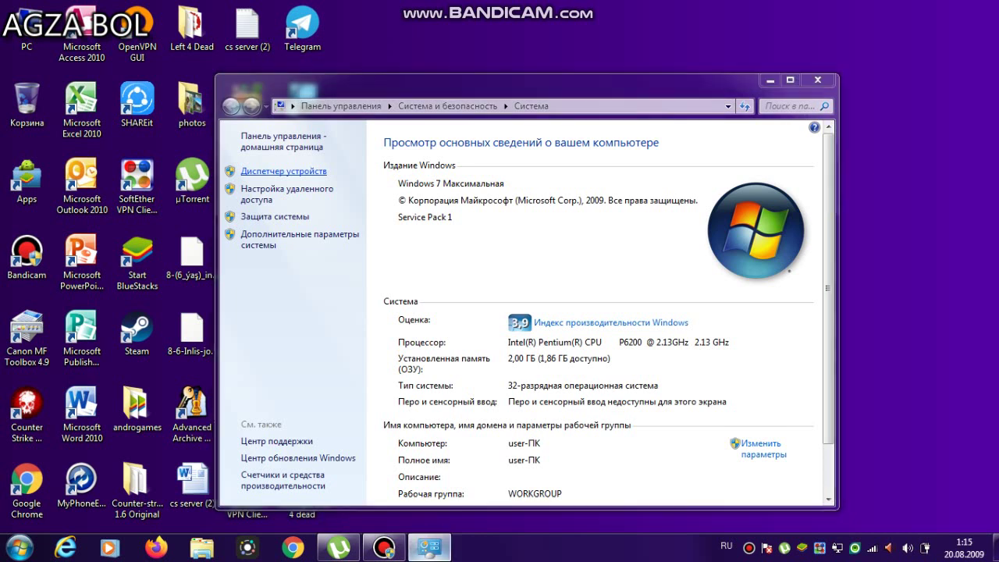
- Close the running µTorrent window
mouse_move(429, 548)
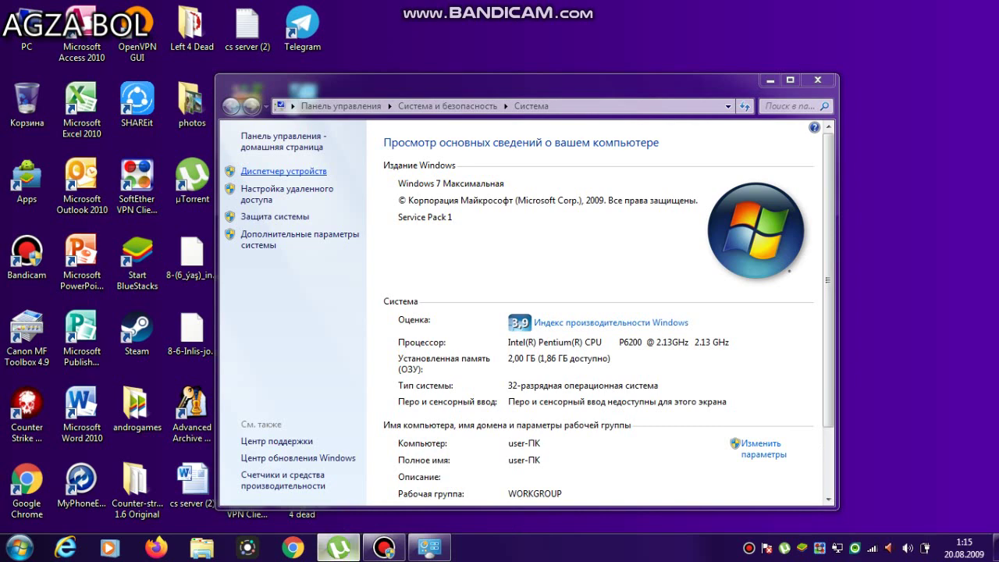
right_click(338, 548)
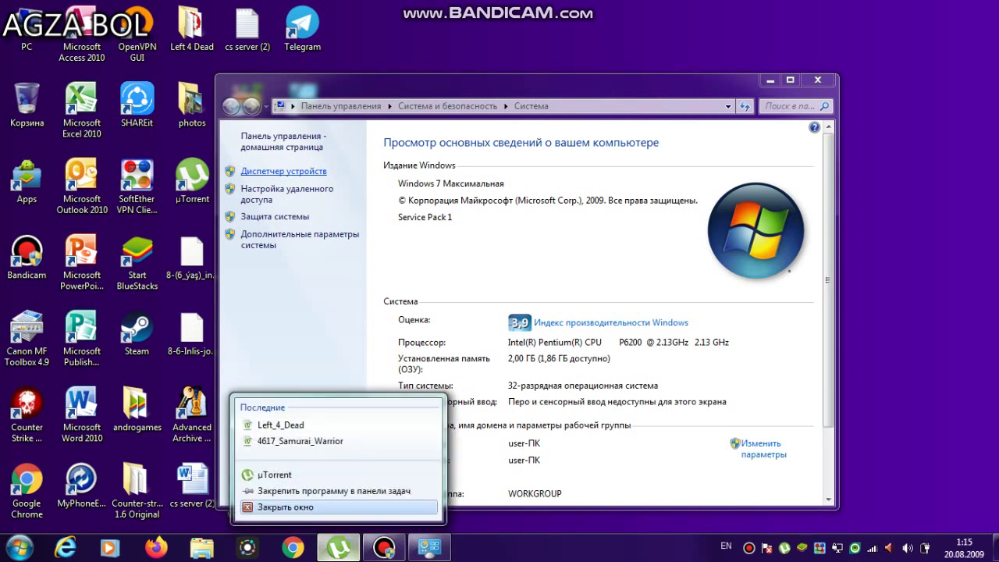
click(285, 506)
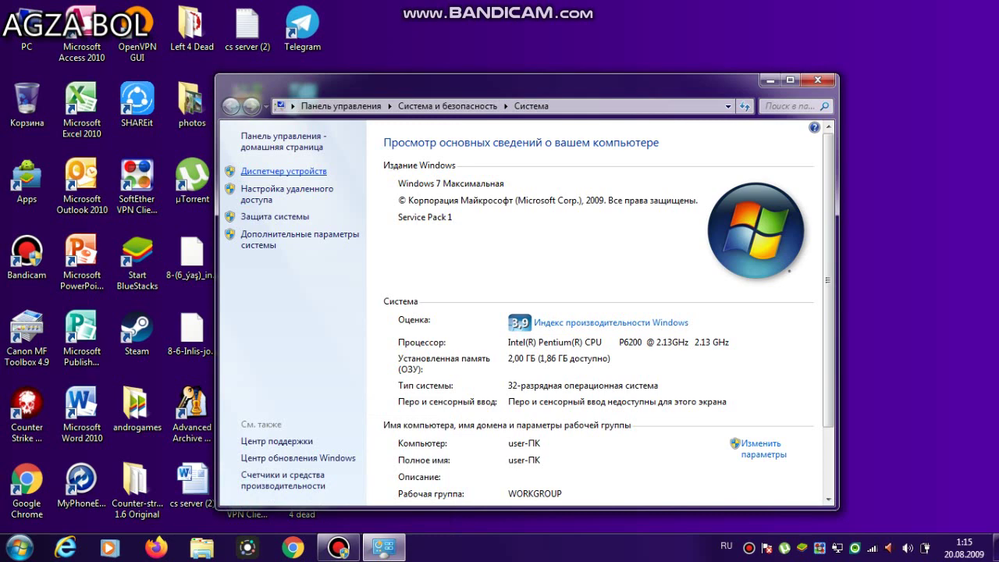
- Open Device Manager and disable the Qualcomm Atheros AR9285 Wireless Network Adapter under the network adapters
click(284, 170)
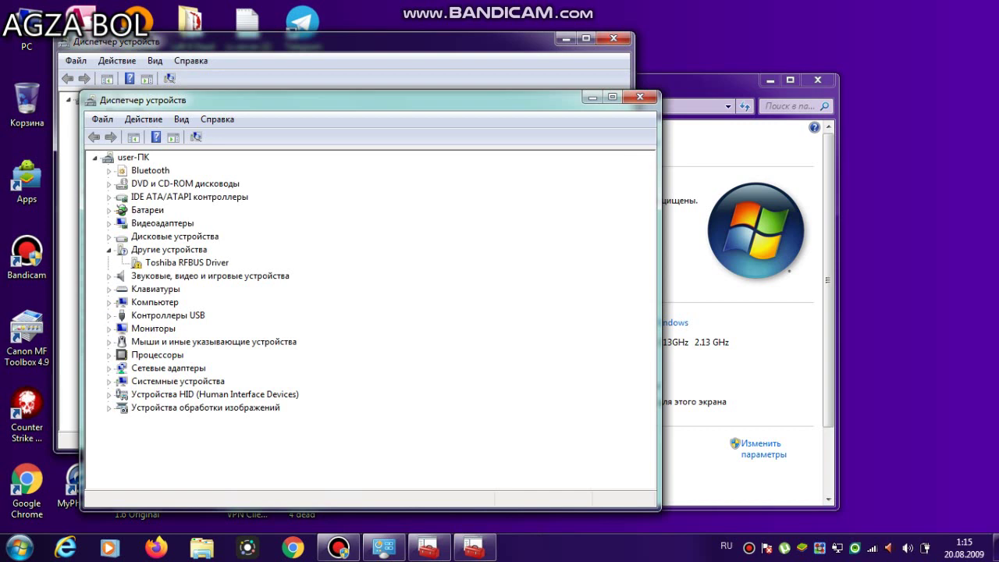
click(109, 367)
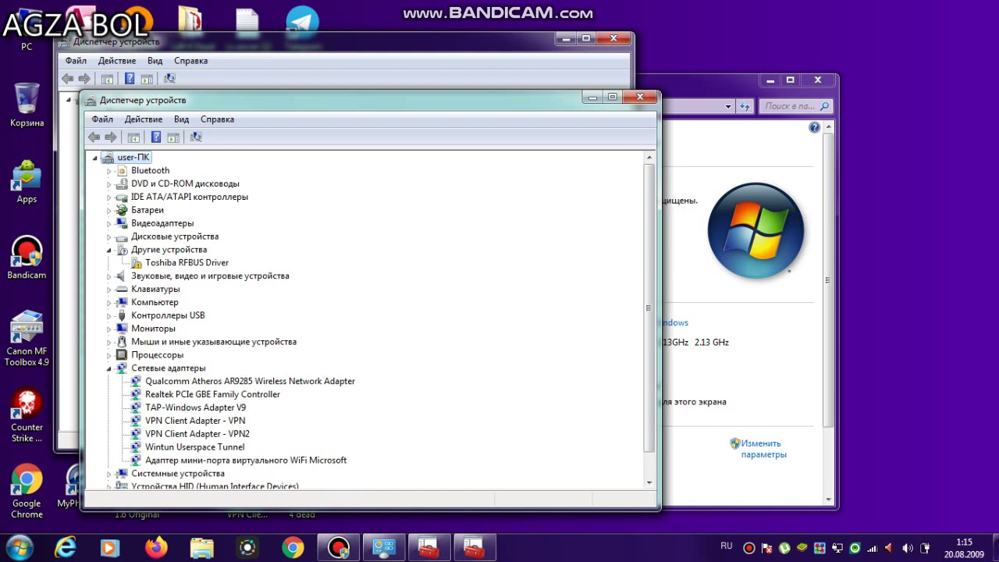
click(242, 381)
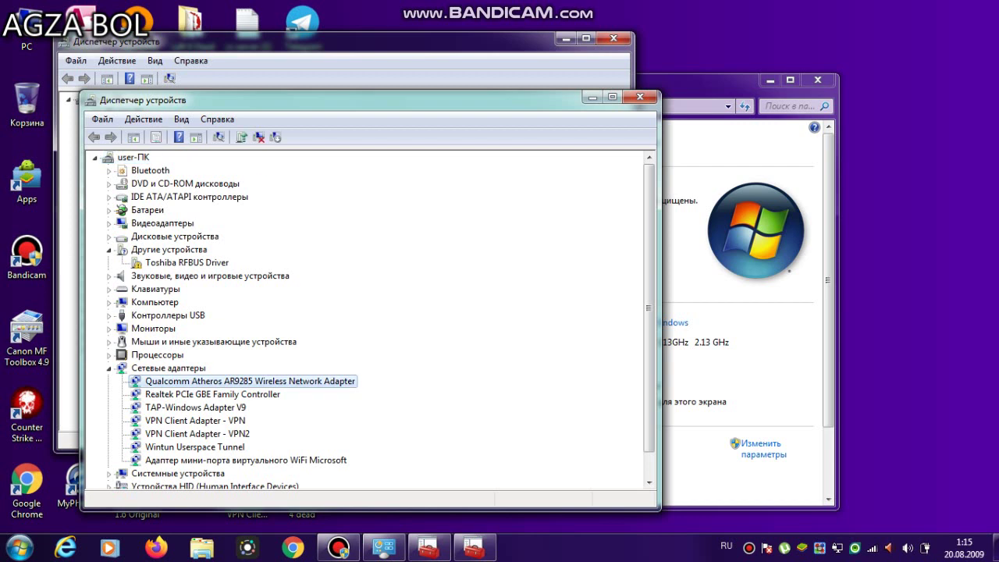
right_click(236, 381)
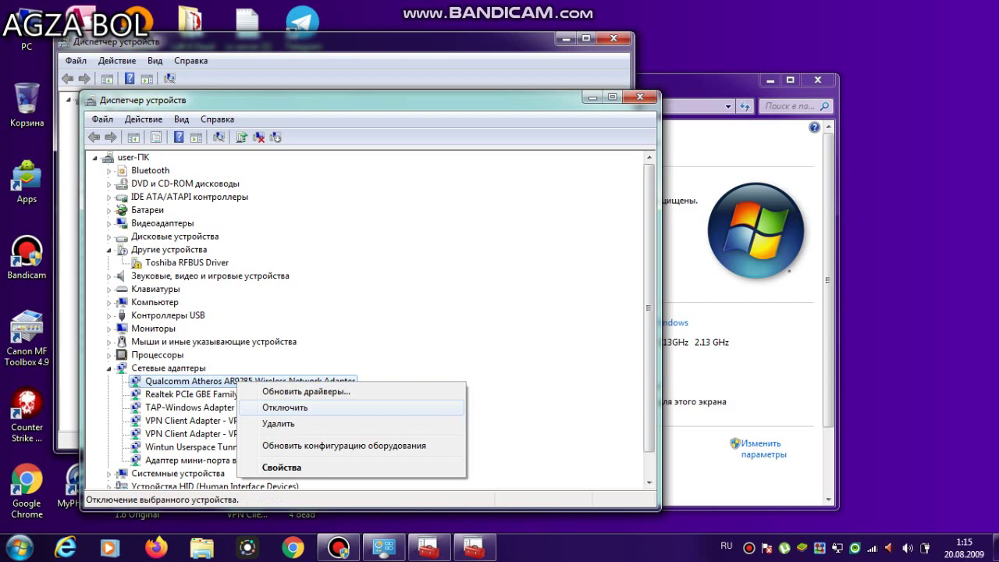
click(285, 408)
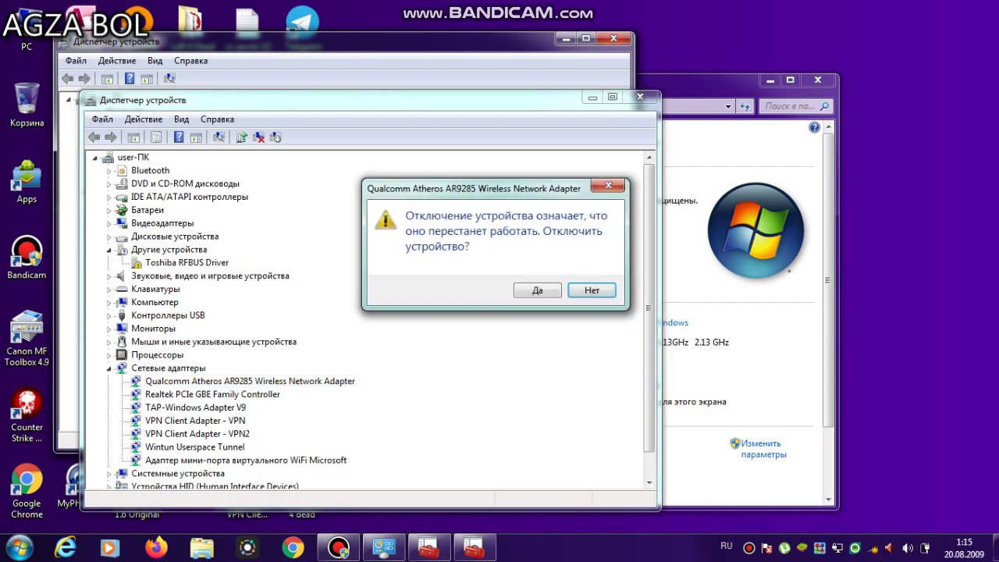
key(Return)
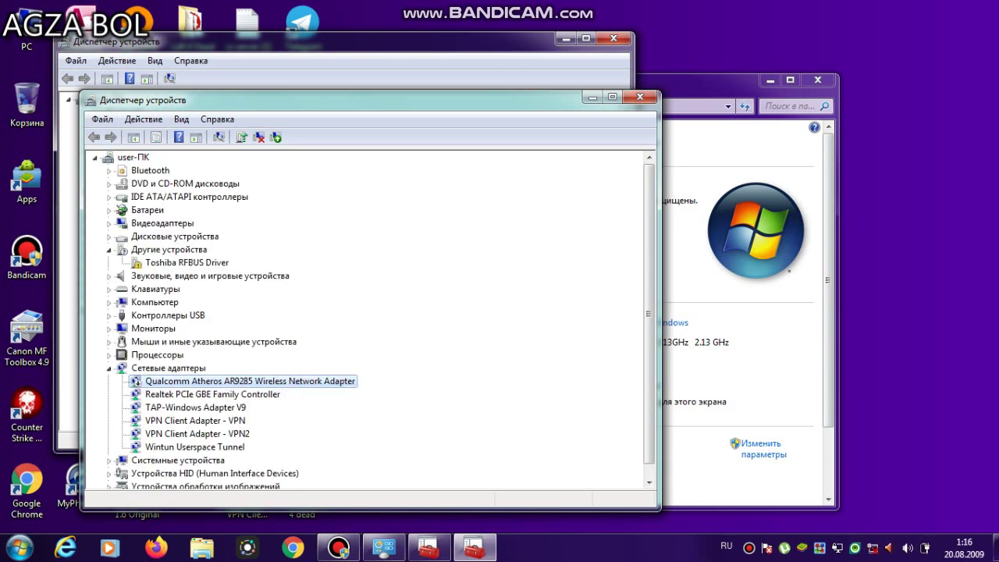
- Re-enable the disabled Qualcomm Atheros AR9285 Wireless Network Adapter
right_click(216, 382)
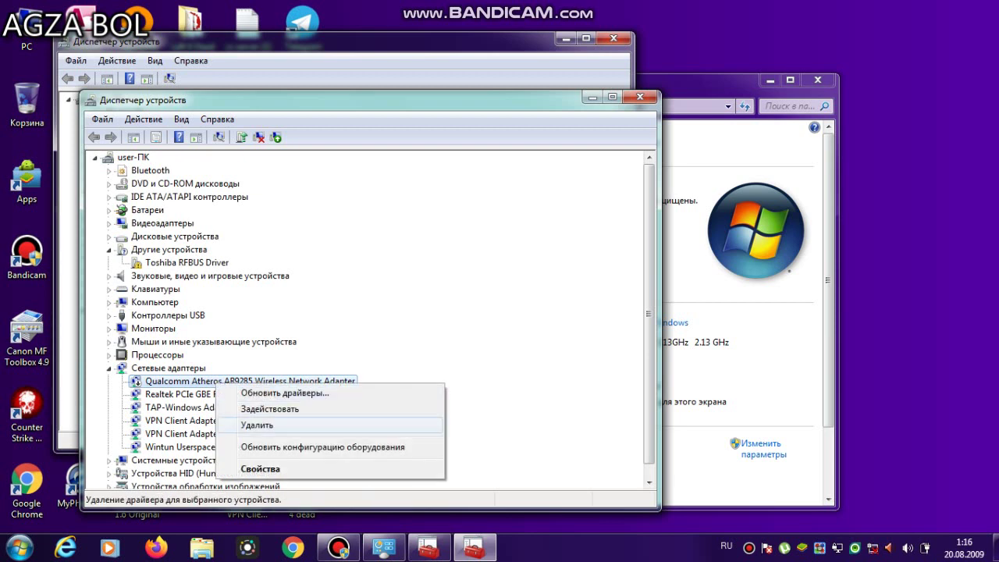
key(Up)
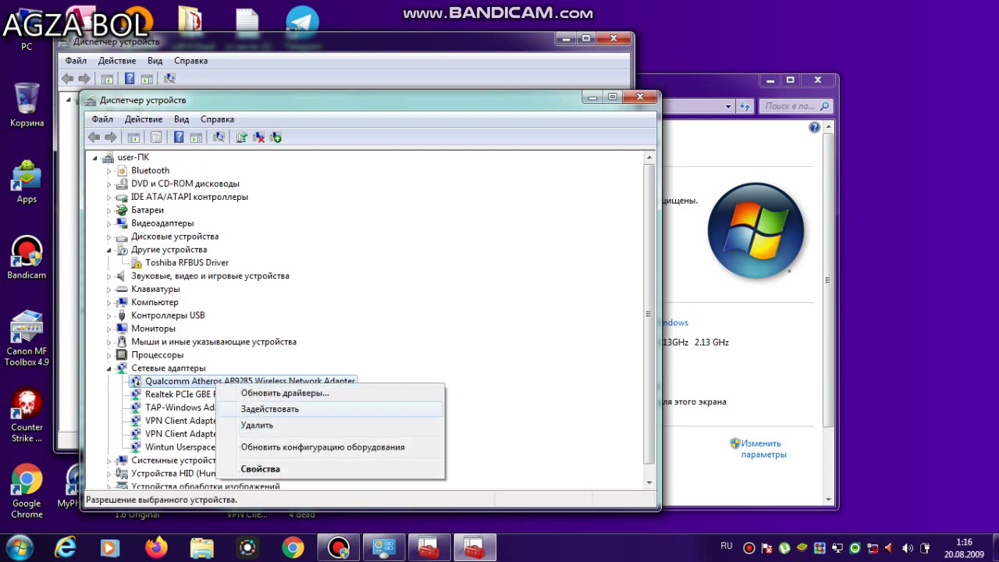
key(Return)
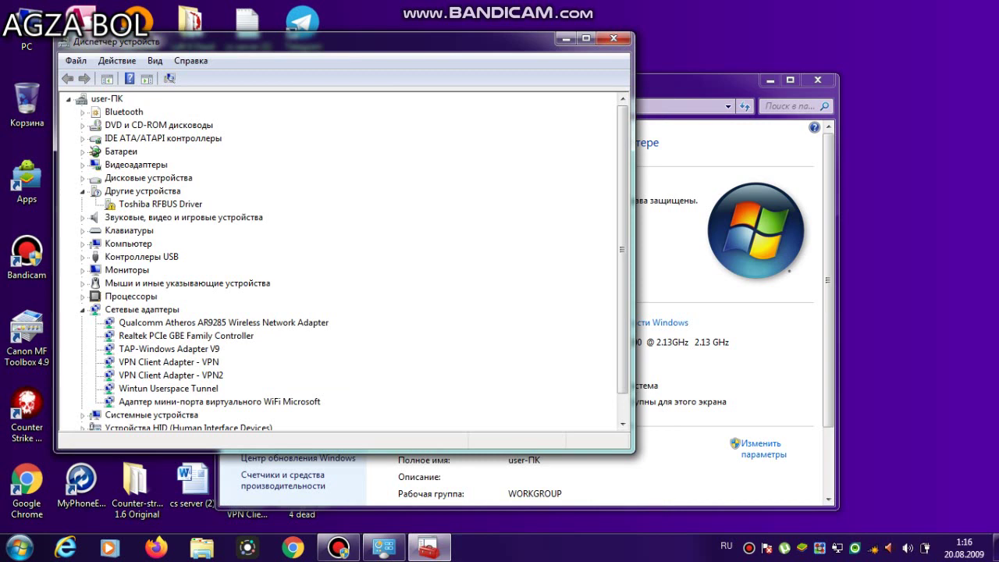
- Examine the Qualcomm Atheros adapter's advanced settings, driver information and files, device details and power management options in its properties
right_click(243, 322)
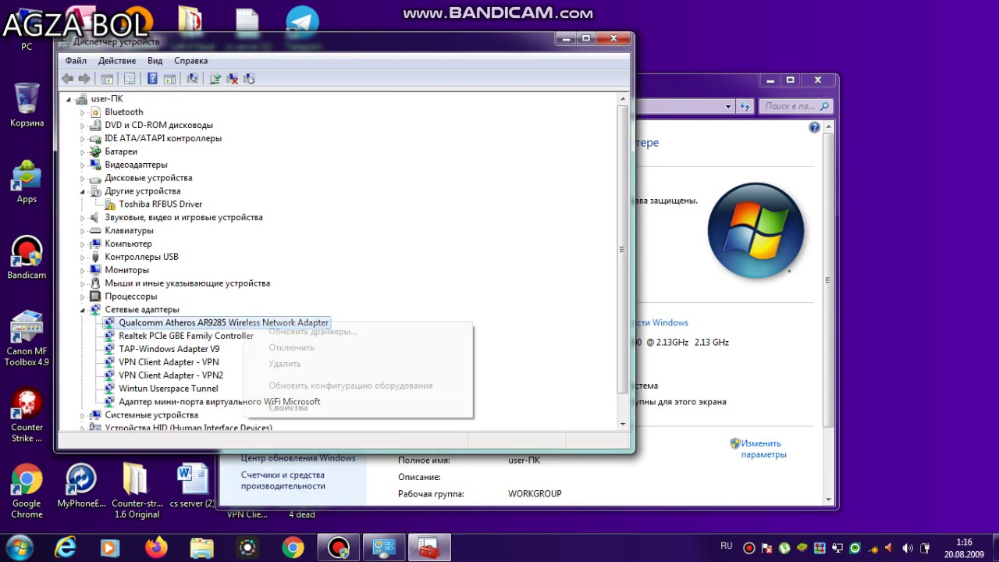
key(Escape)
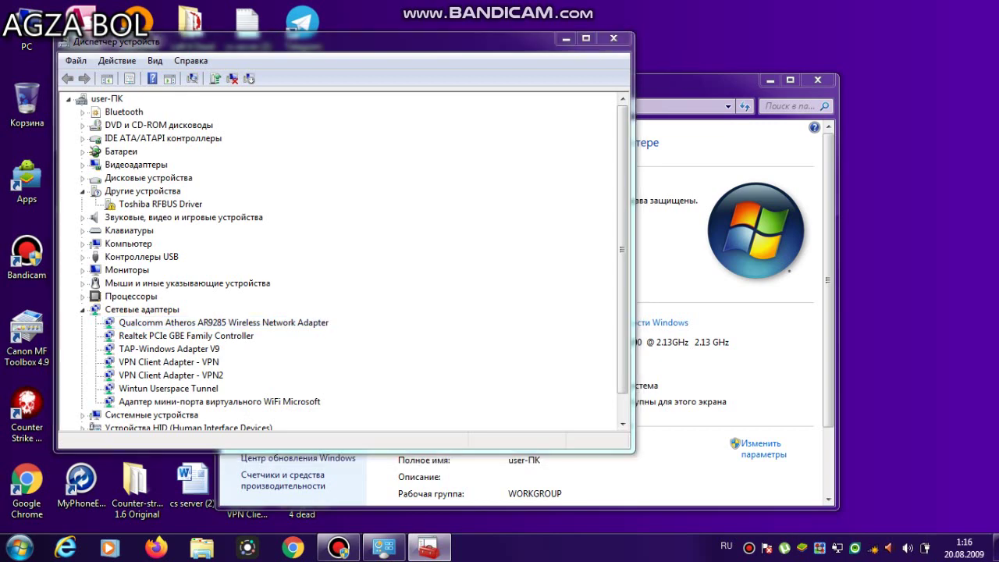
click(305, 116)
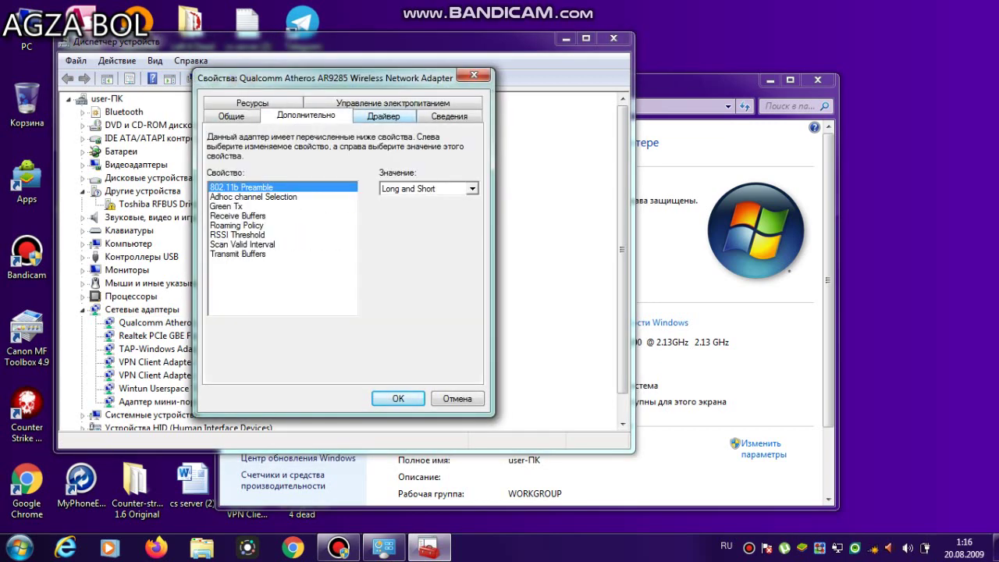
click(383, 116)
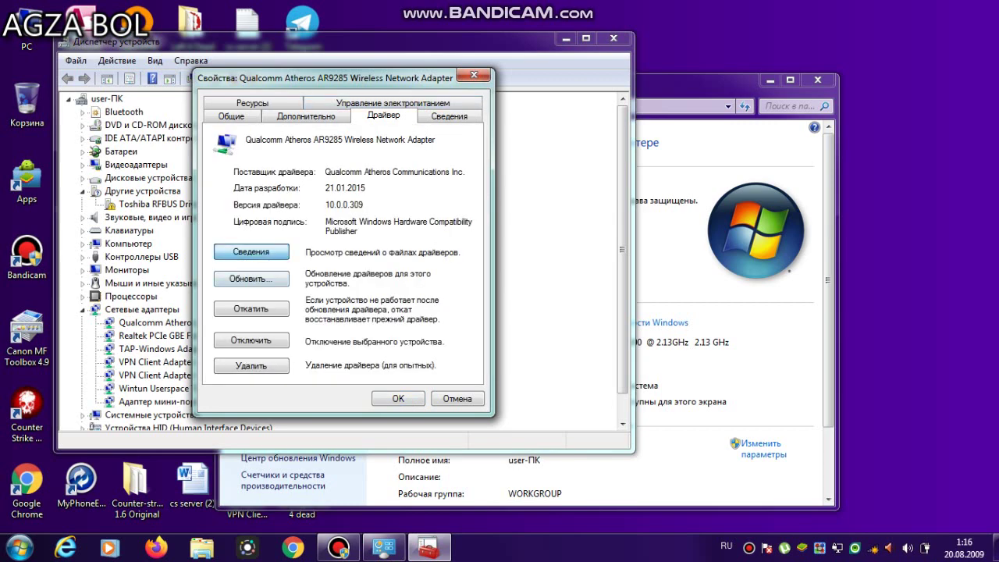
click(250, 251)
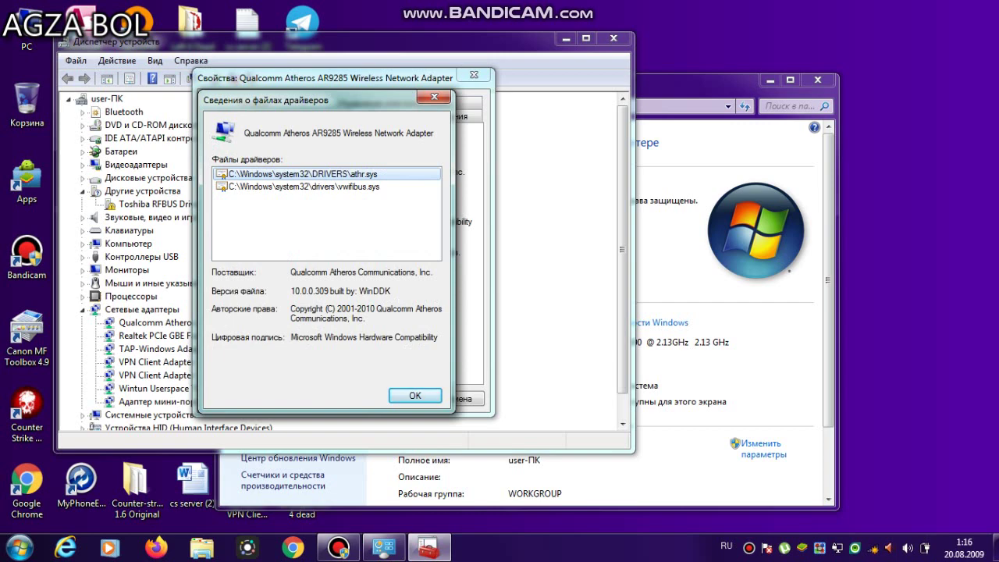
click(434, 96)
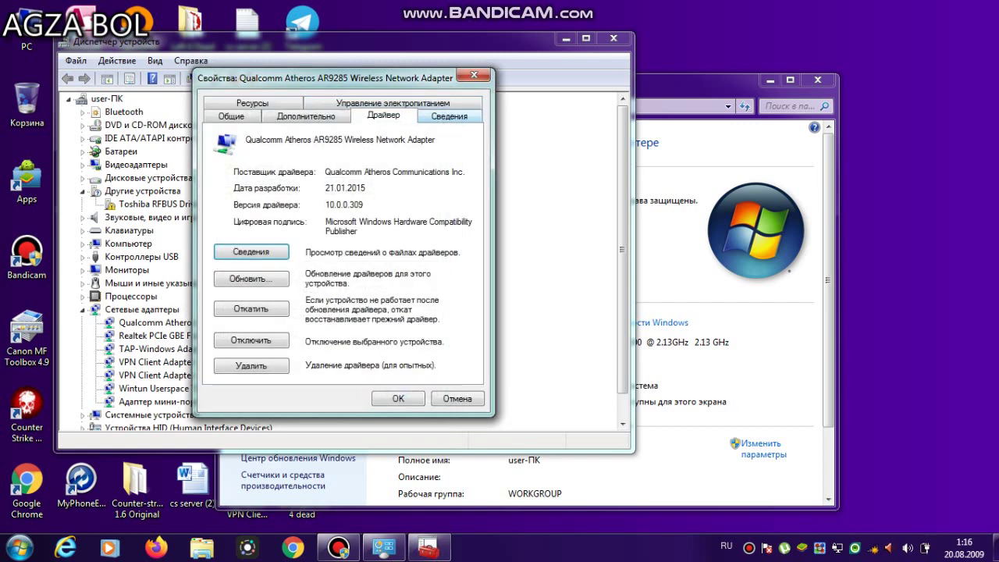
click(449, 116)
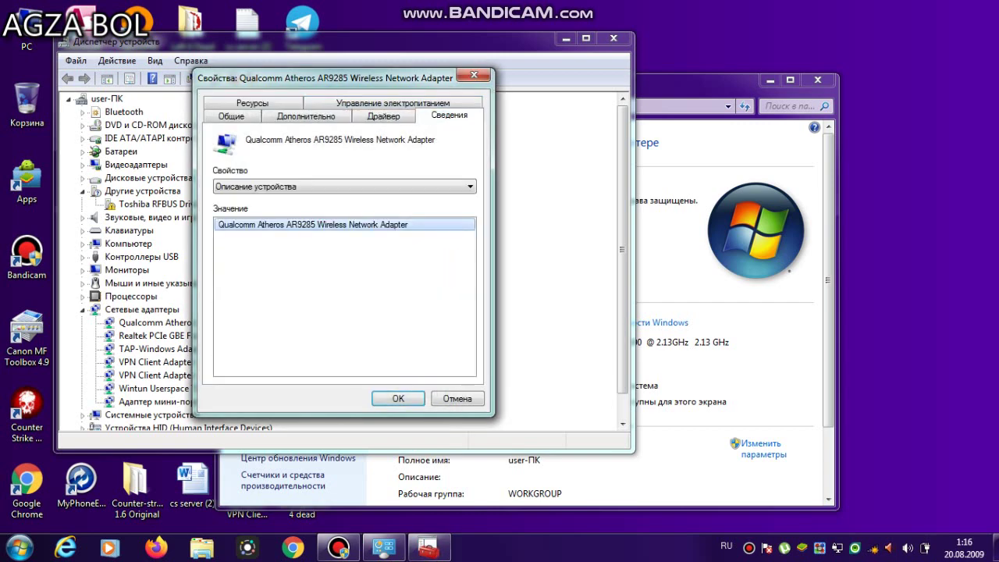
click(313, 102)
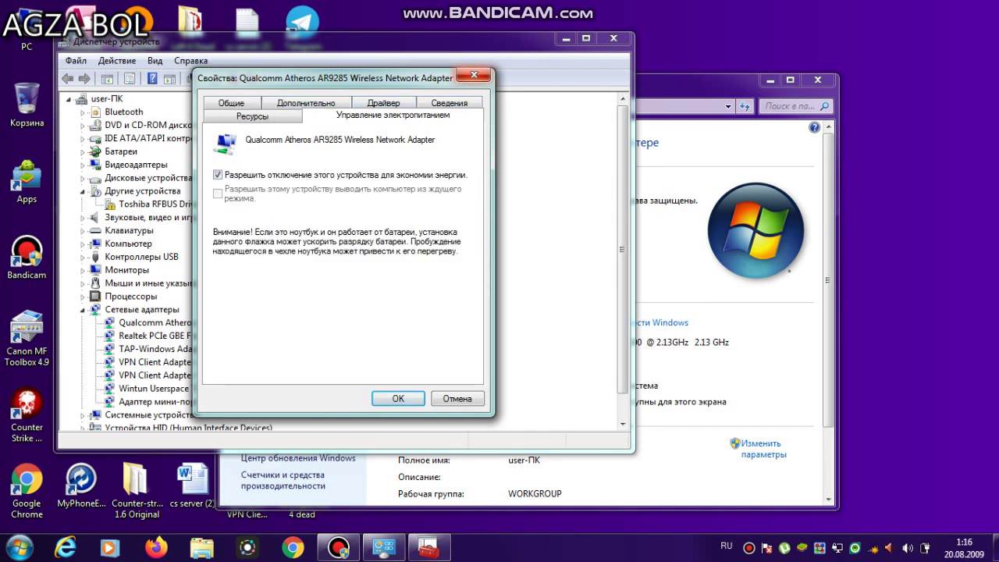
click(472, 75)
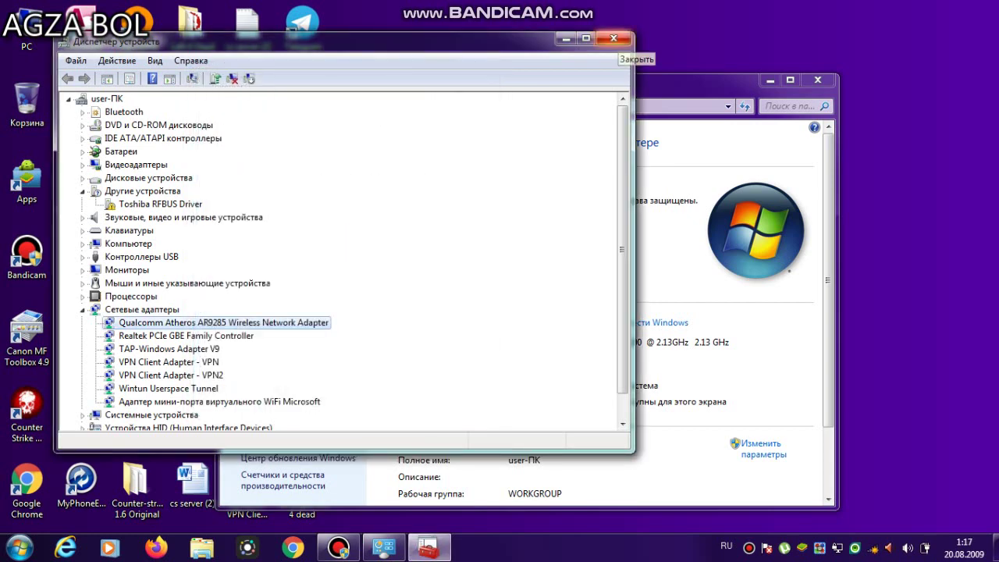
- Close Device Manager and the System window, and check the list of available wireless networks
click(613, 39)
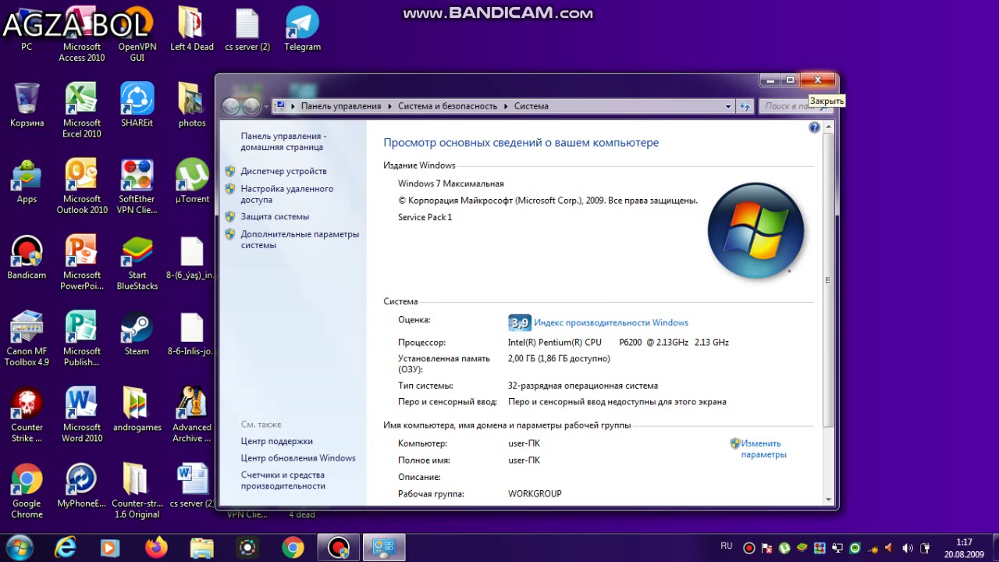
click(816, 80)
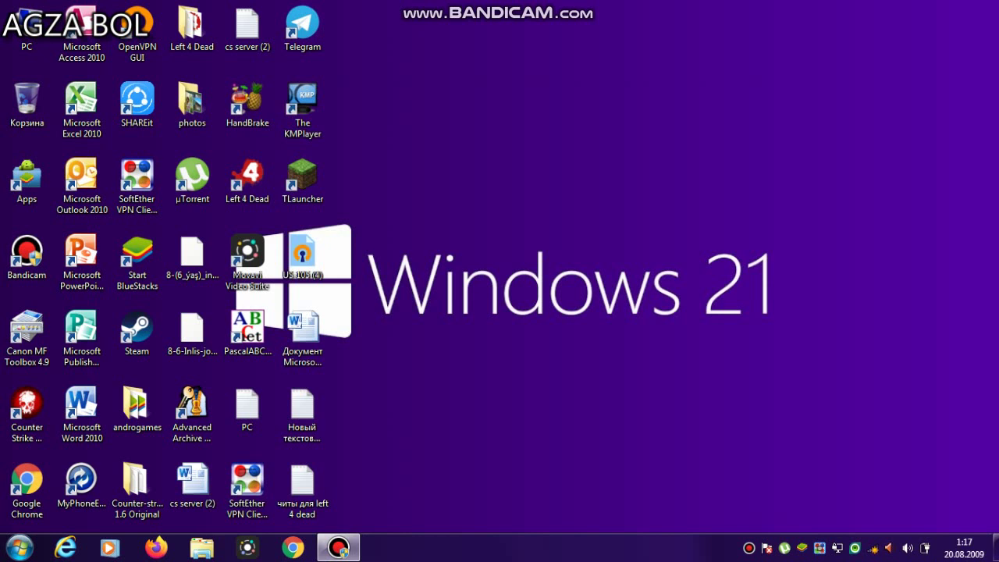
click(872, 549)
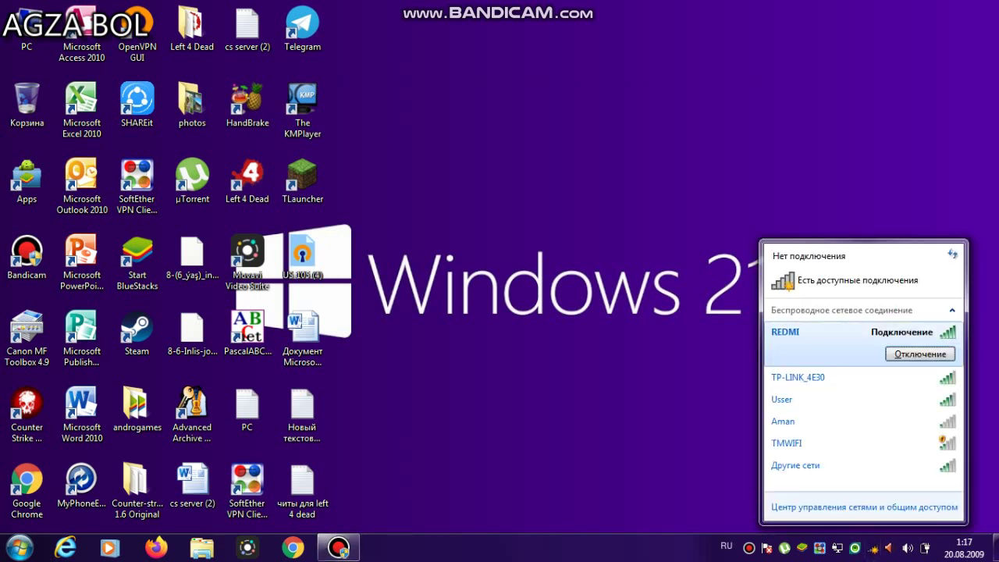
click(27, 29)
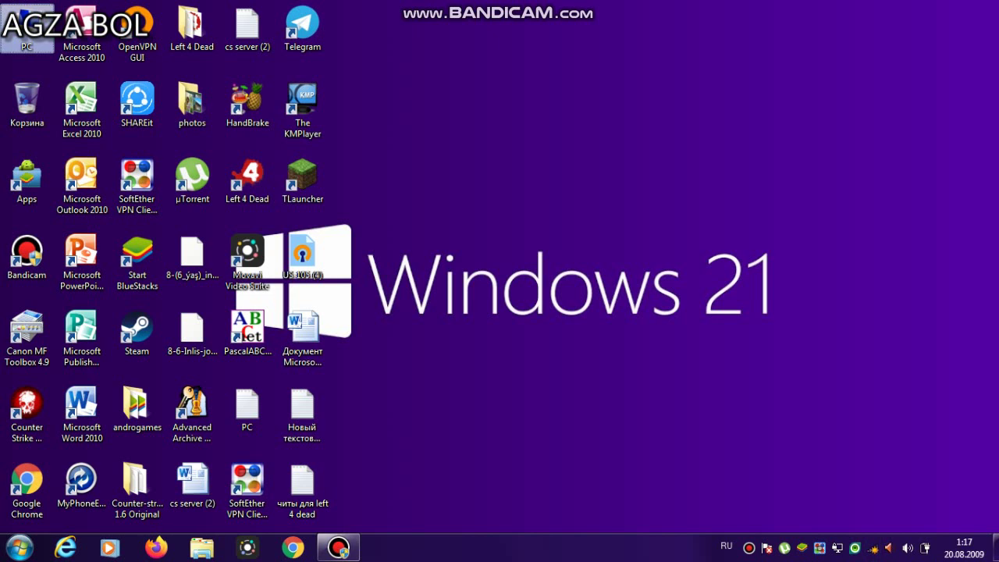